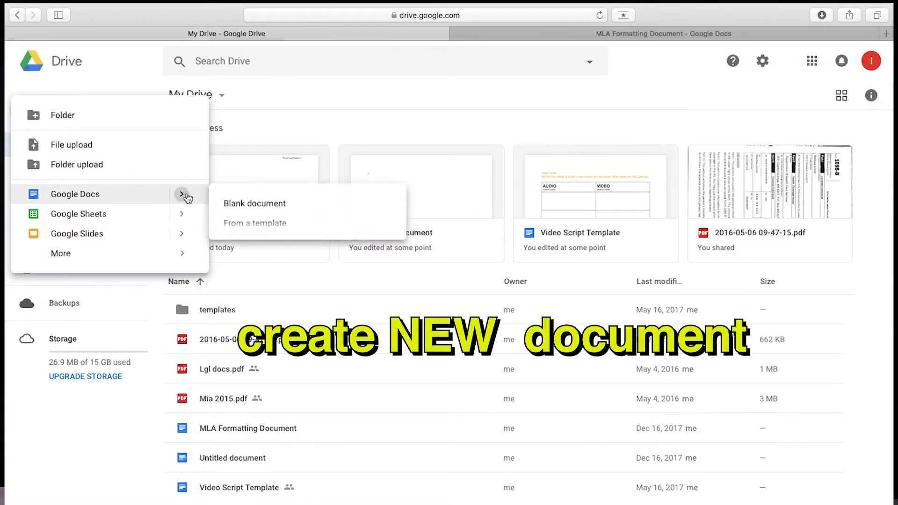
From Drive's New menu, bring up the Google Docs blank document and template options.
left_click(259, 207)
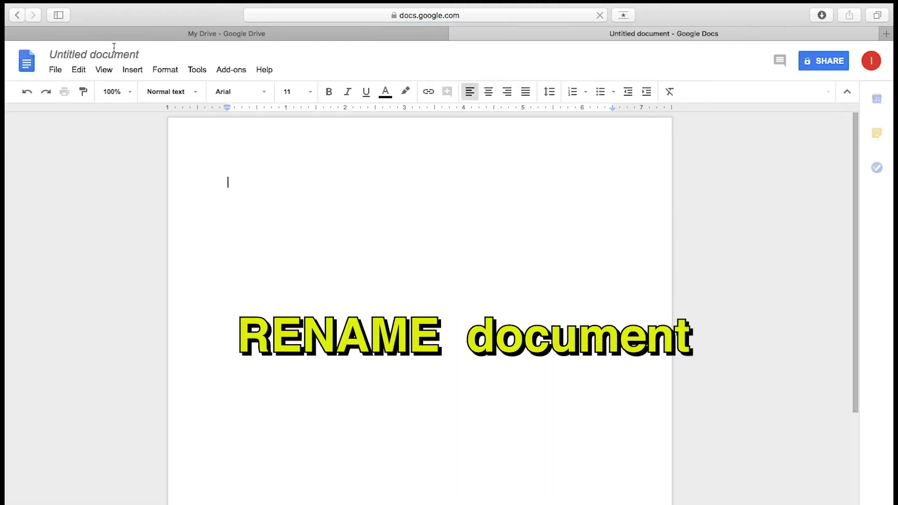
Rename the untitled document to 'MLA Formatting' and set its font to Times New Roman.
left_click(114, 54)
type("MLA Formatting")
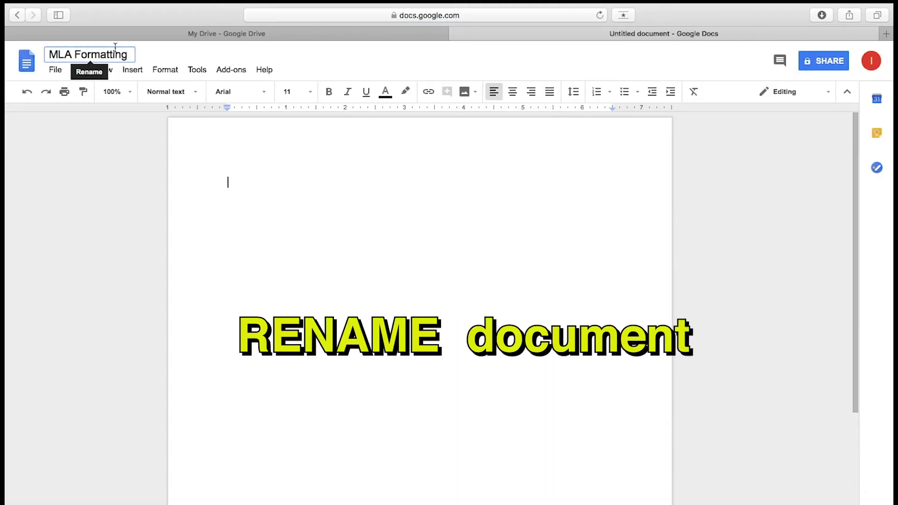
left_click(238, 180)
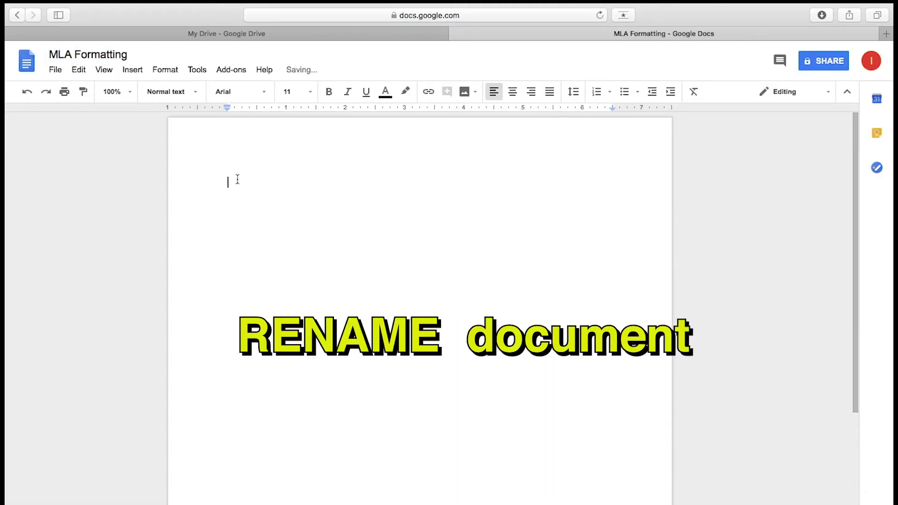
left_click(572, 91)
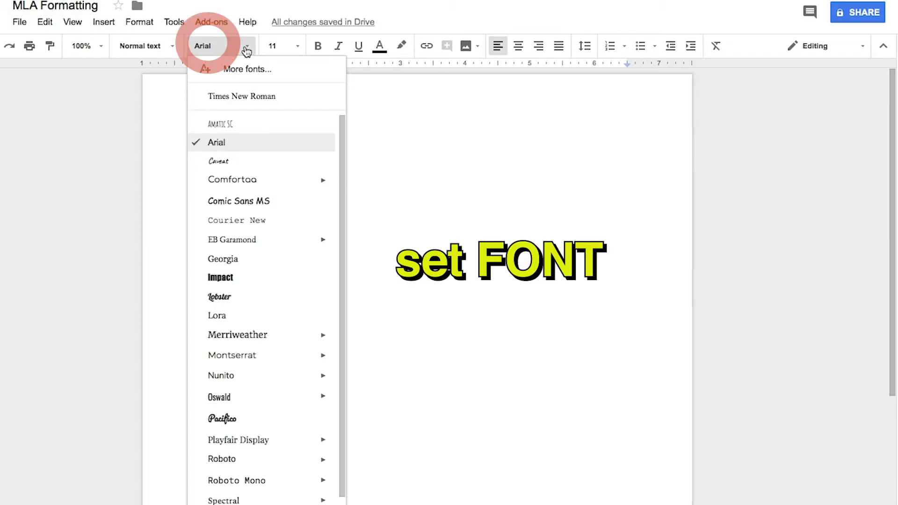
left_click(244, 96)
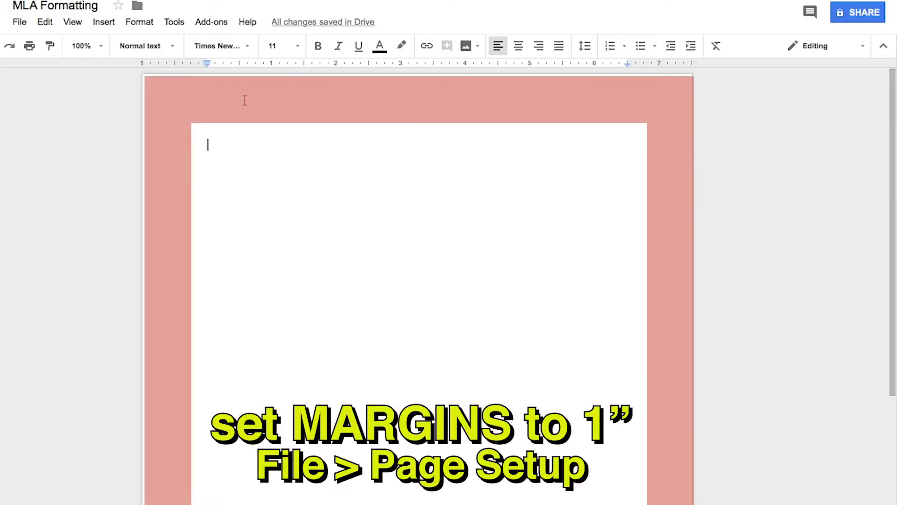
In Page setup, confirm 1-inch top, bottom, left and right margins.
left_click(20, 22)
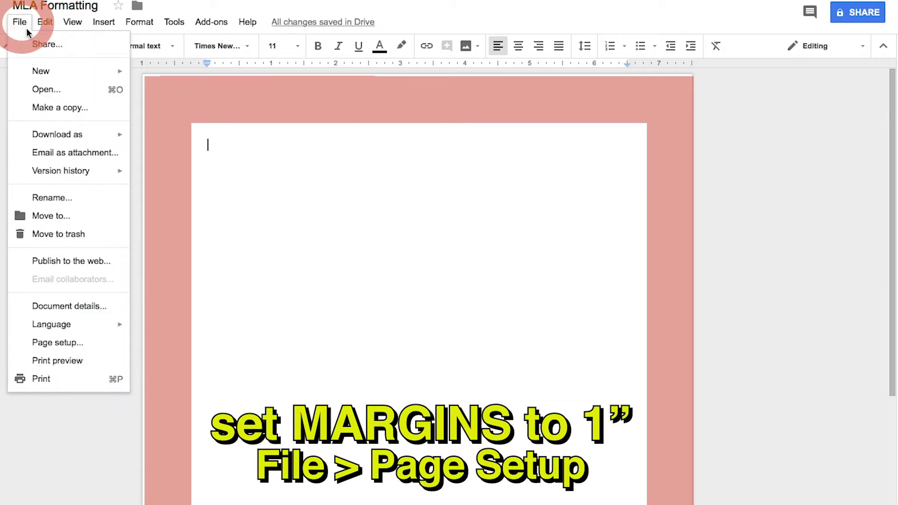
left_click(66, 346)
left_click(547, 227)
left_click(551, 254)
left_click(541, 283)
left_click(540, 310)
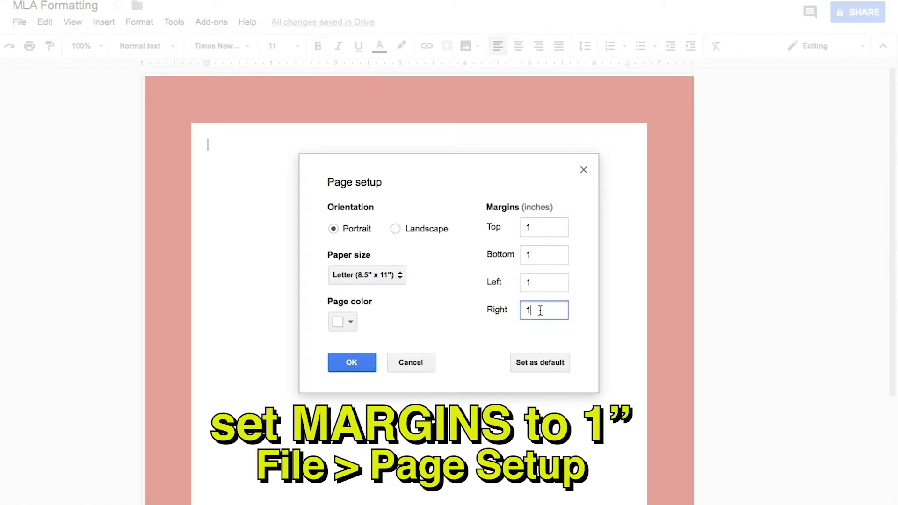
left_click(349, 364)
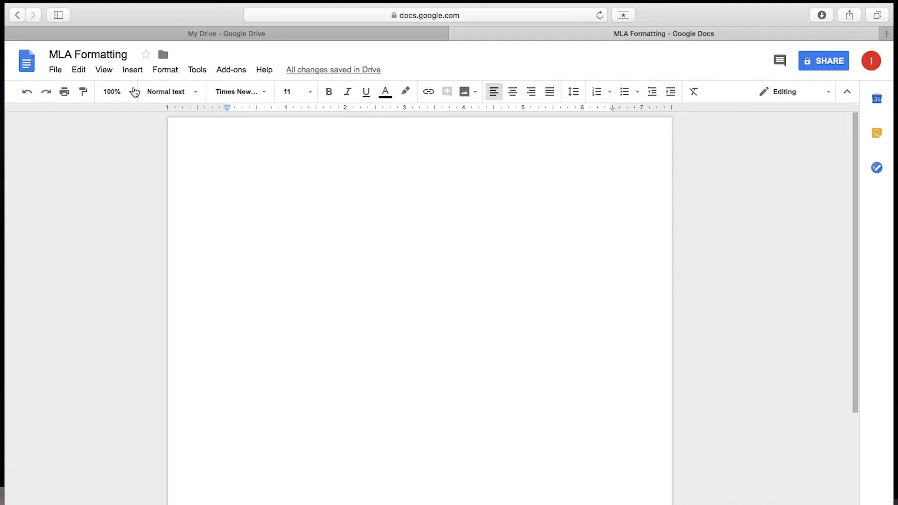
Add a page header with the author's last name, right-aligned.
left_click(131, 70)
mouse_move(210, 243)
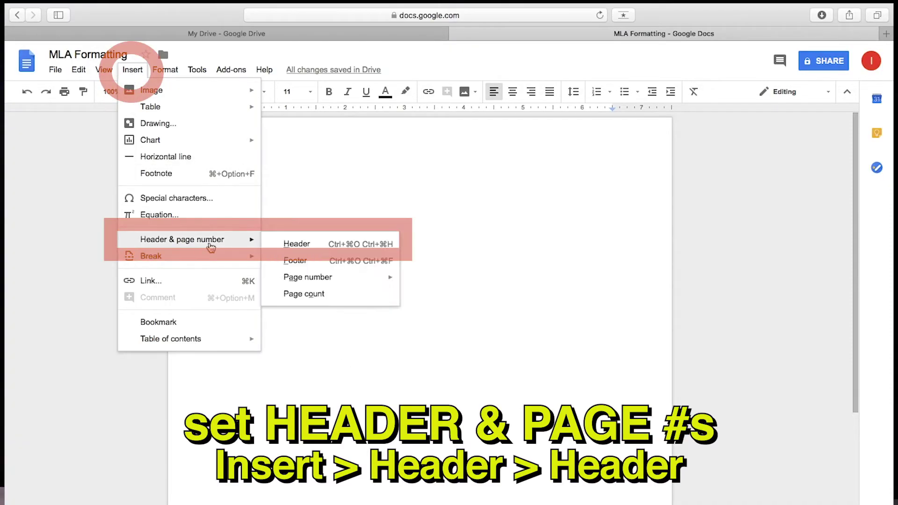
left_click(318, 245)
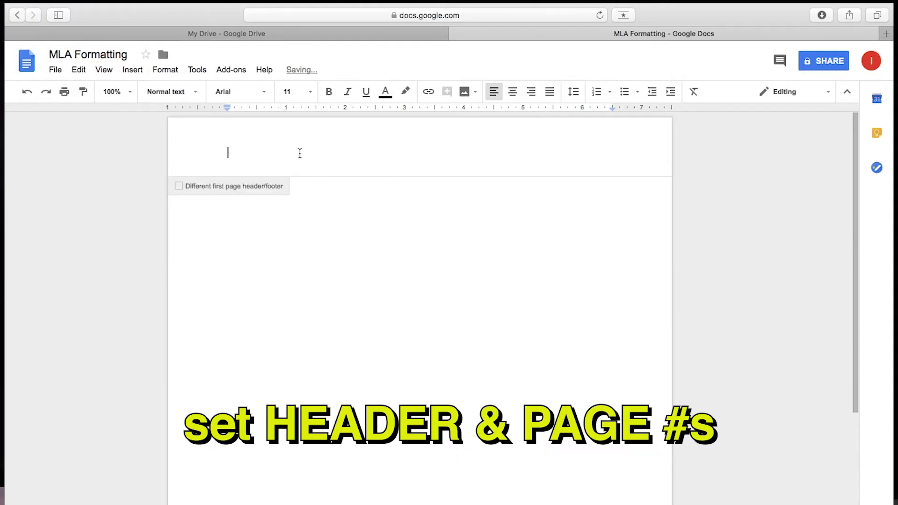
type("Arnold")
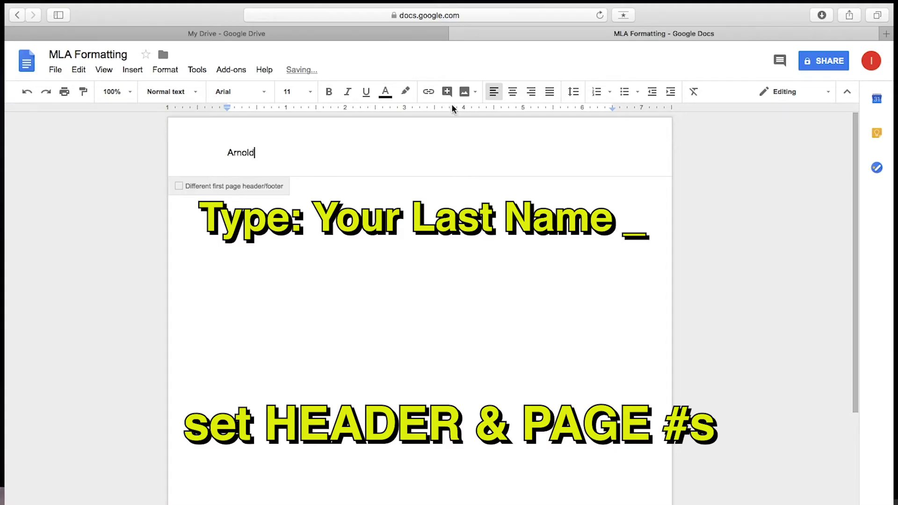
left_click(531, 92)
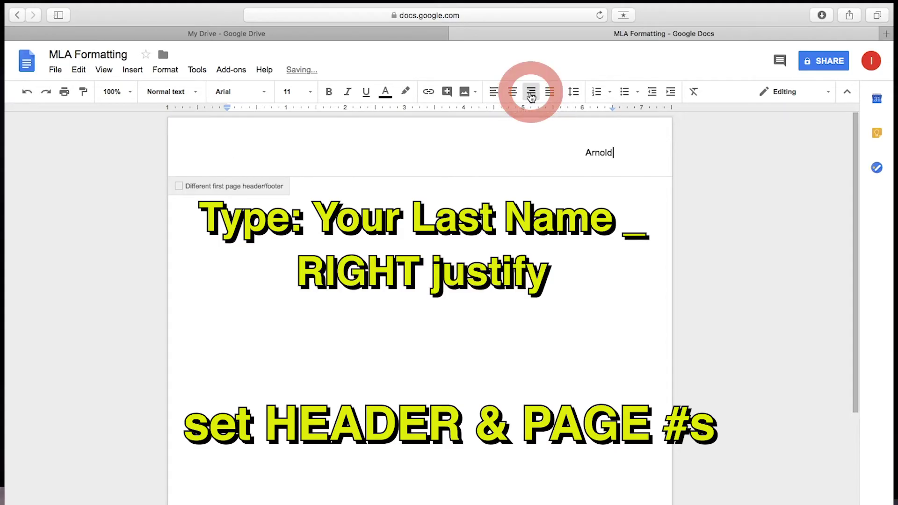
Add the page number to the header and set the header text to Times New Roman.
left_click(133, 70)
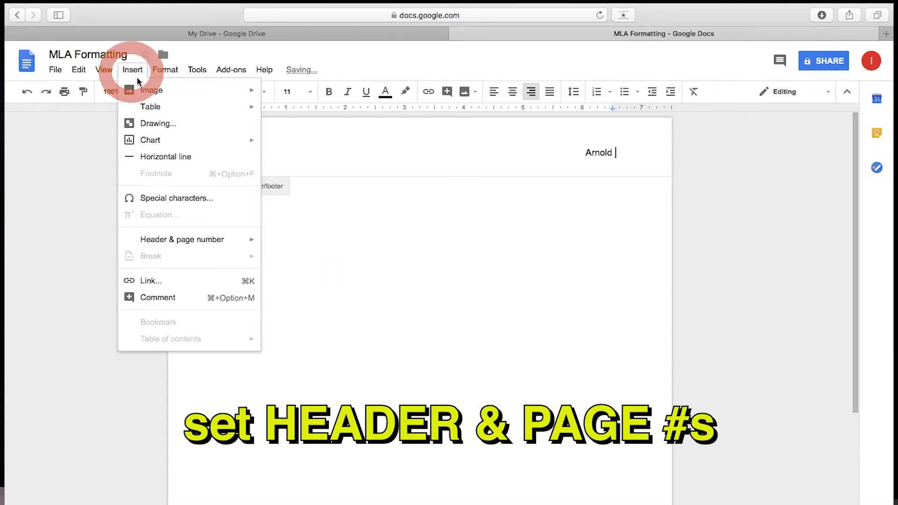
mouse_move(227, 247)
mouse_move(320, 282)
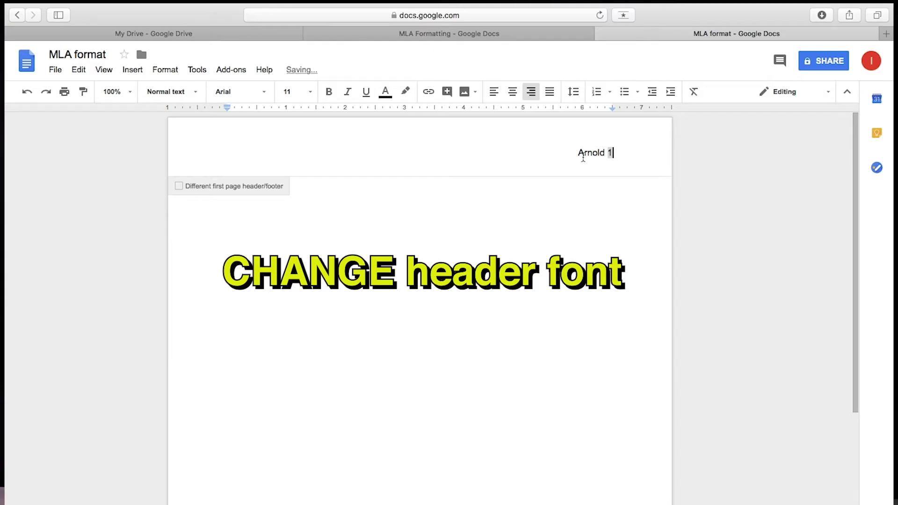
left_click_drag(575, 152, 613, 153)
left_click(254, 95)
left_click(262, 141)
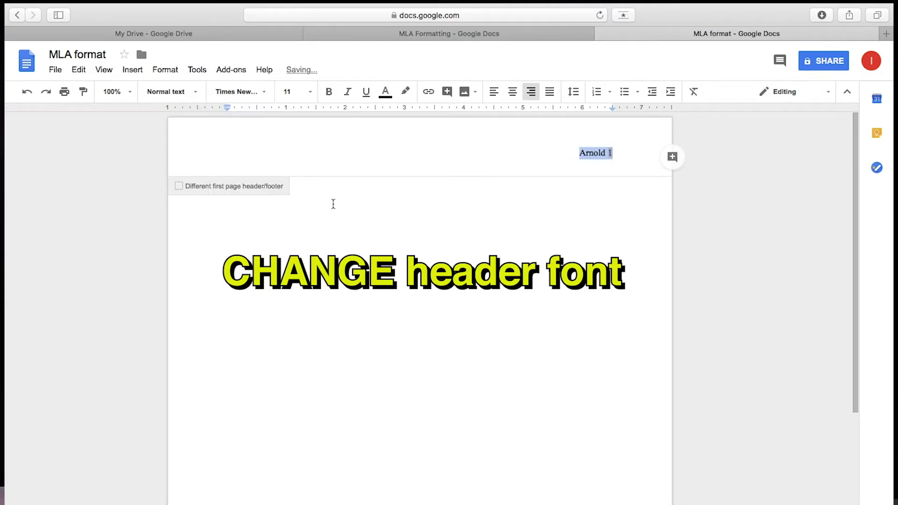
left_click(333, 204)
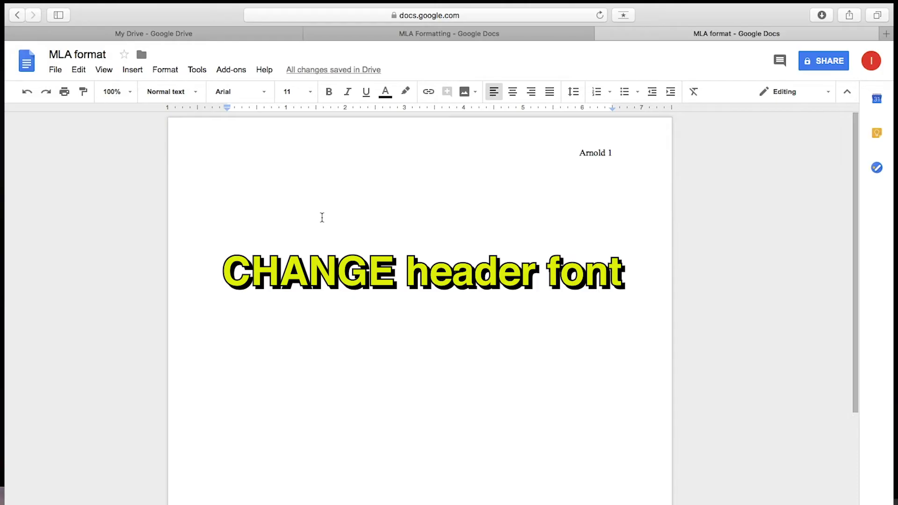
mouse_move(685, 5)
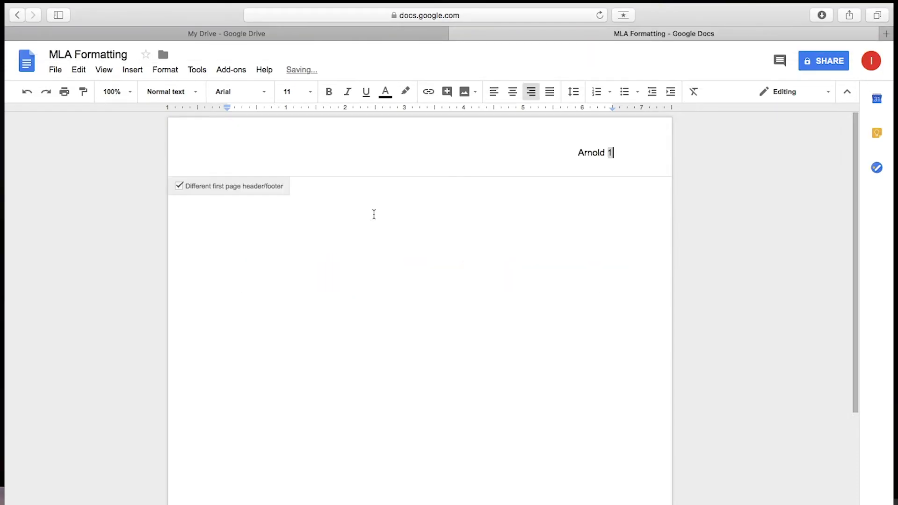
left_click(369, 201)
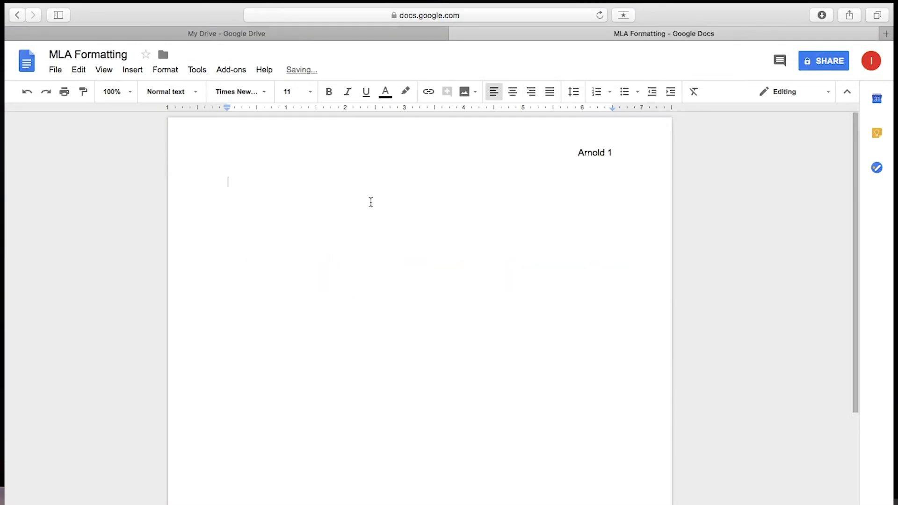
Type heading lines My Name, Instructor's Name, Course Name, 7 September 2018, then MLA Title Here.
type("My Name")
key("Return")
type("Instructor's Name")
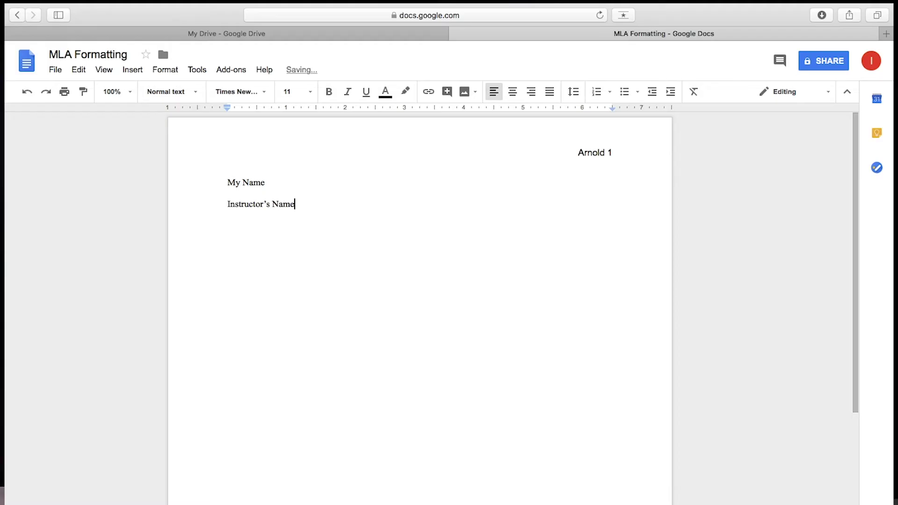
key("Return")
type("Course Name")
key("Return")
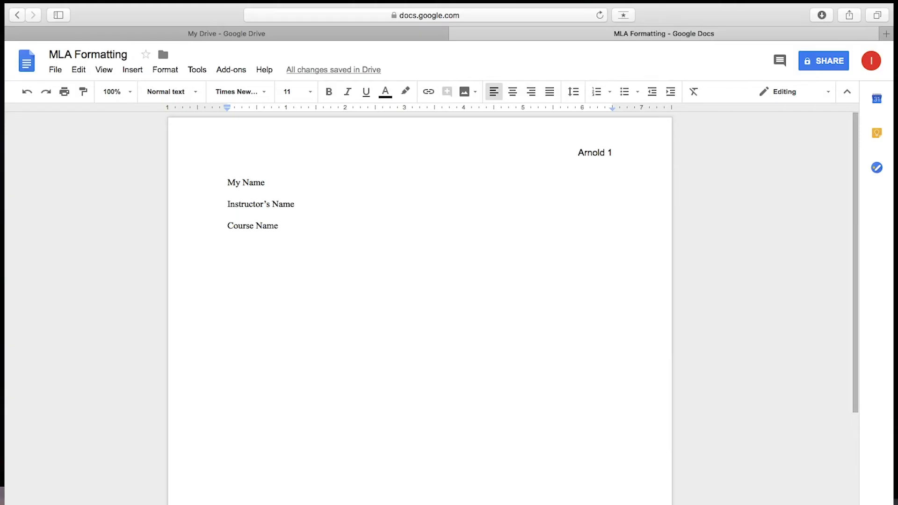
type("7 Sep")
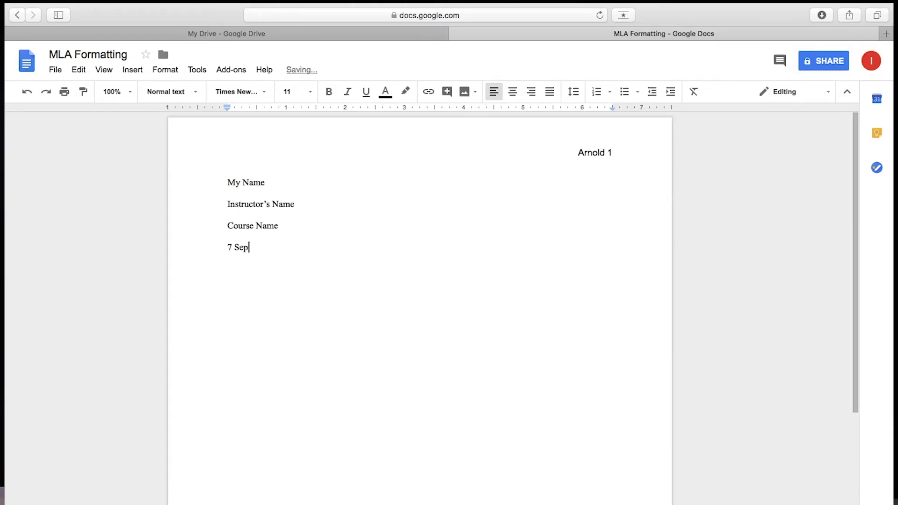
type("tember 2018 MA")
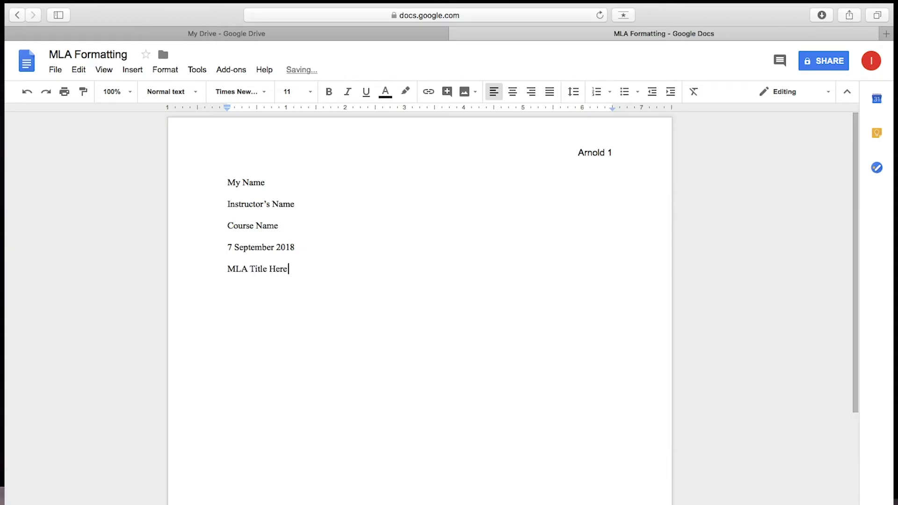
key("shift+Up")
Centre the MLA Title Here line and begin a first-line-indented essay paragraph beneath it.
key("shift+Right")
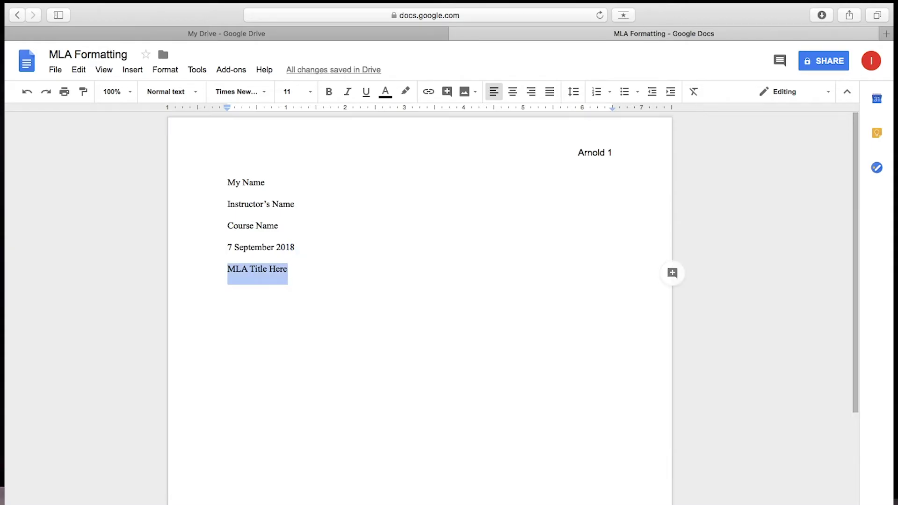
left_click(512, 92)
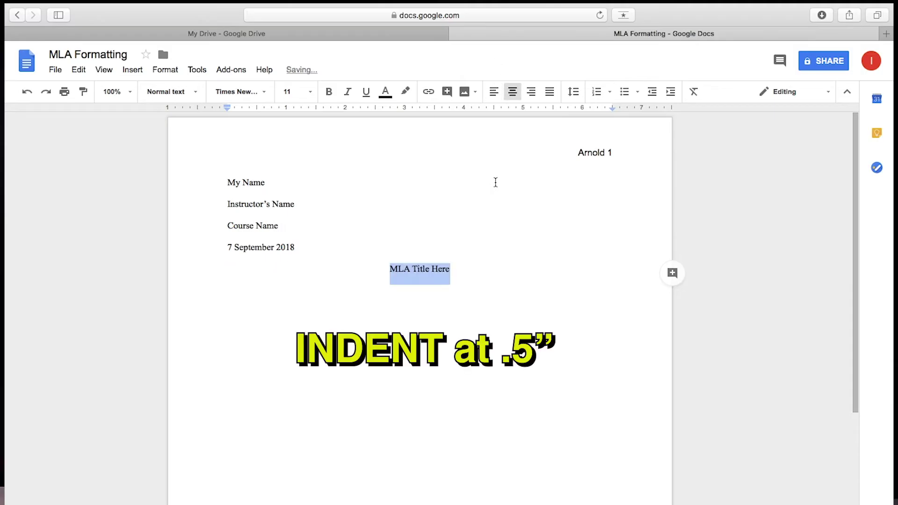
left_click(468, 274)
key("Return")
key("Return")
key("super+shift+l")
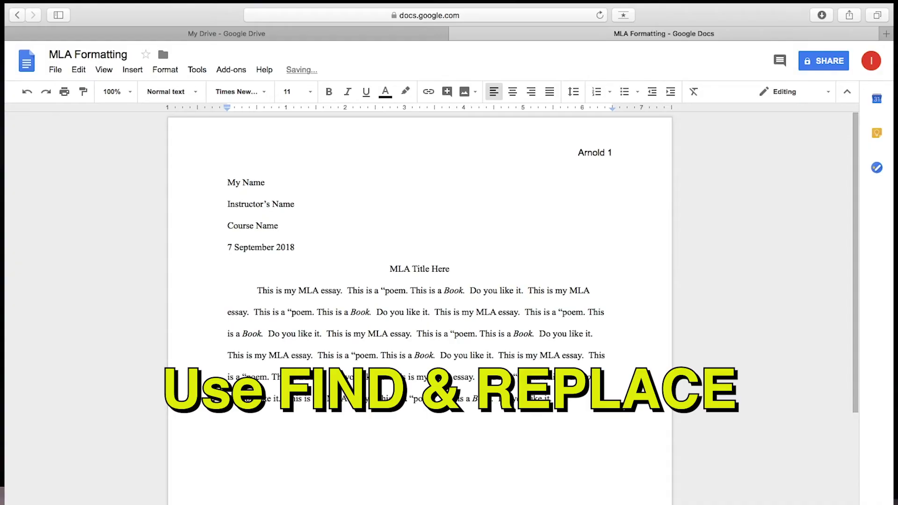
scroll(545, 250, "down", 2)
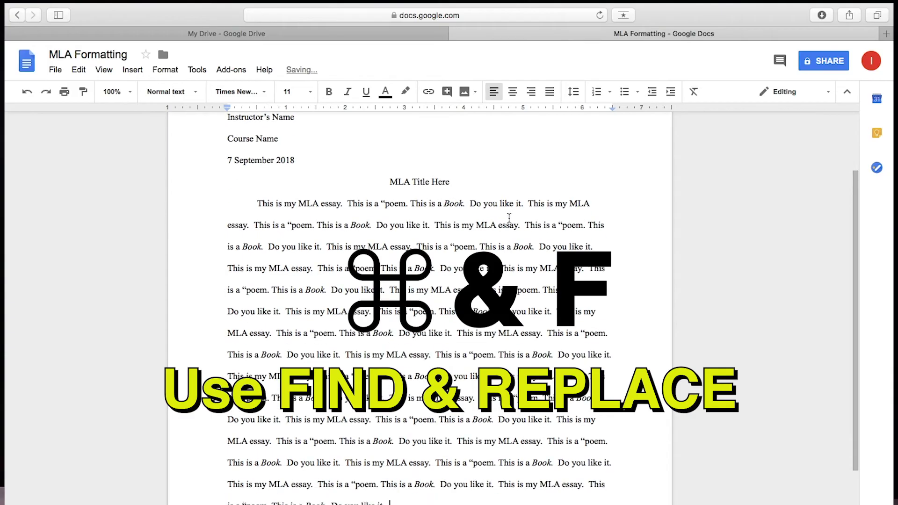
Use Find and replace to change all 60 period-double-space occurrences to period-single-space.
key("super+f")
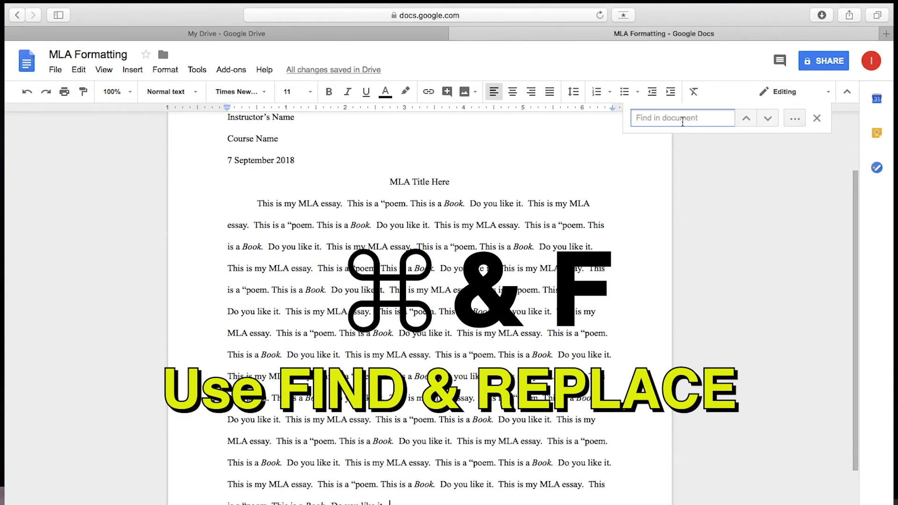
type(".")
left_click(797, 120)
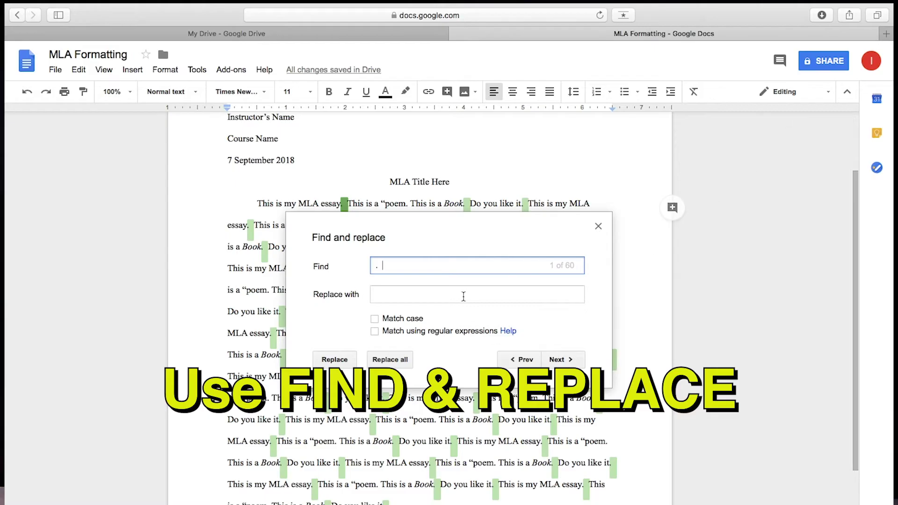
left_click(465, 296)
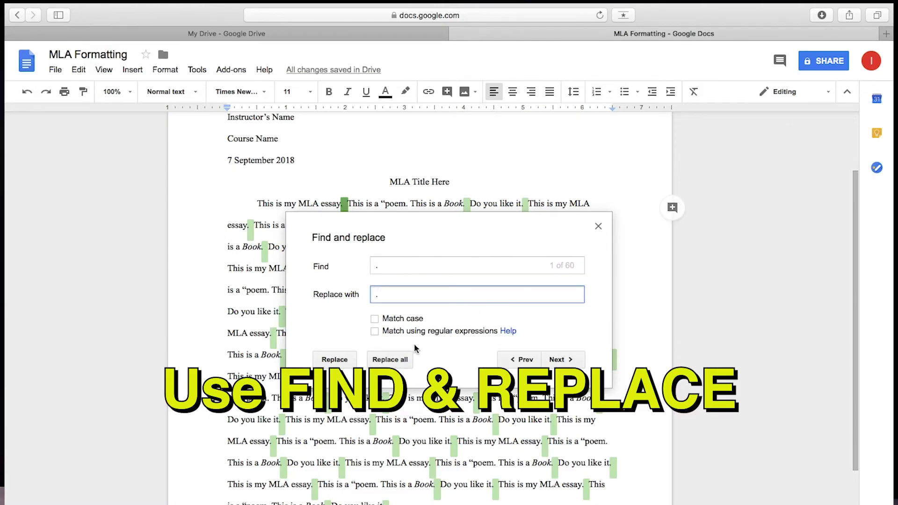
left_click(397, 360)
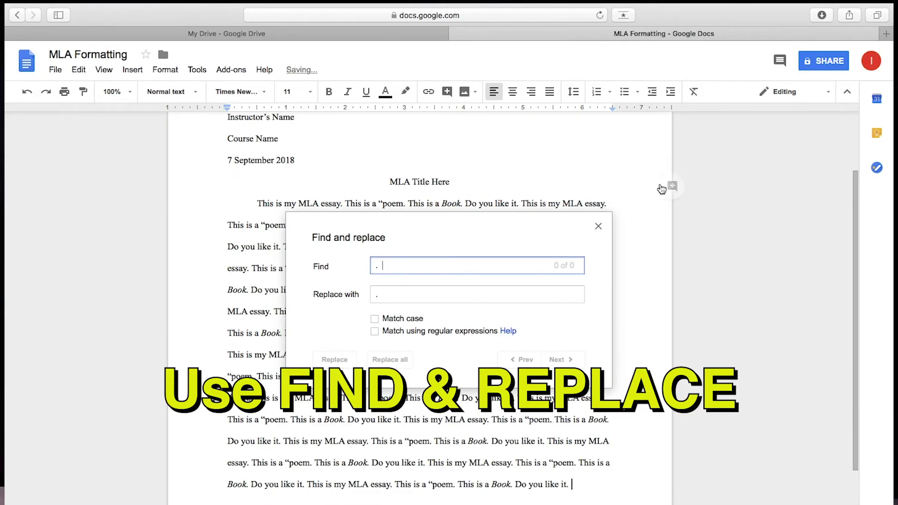
left_click(598, 227)
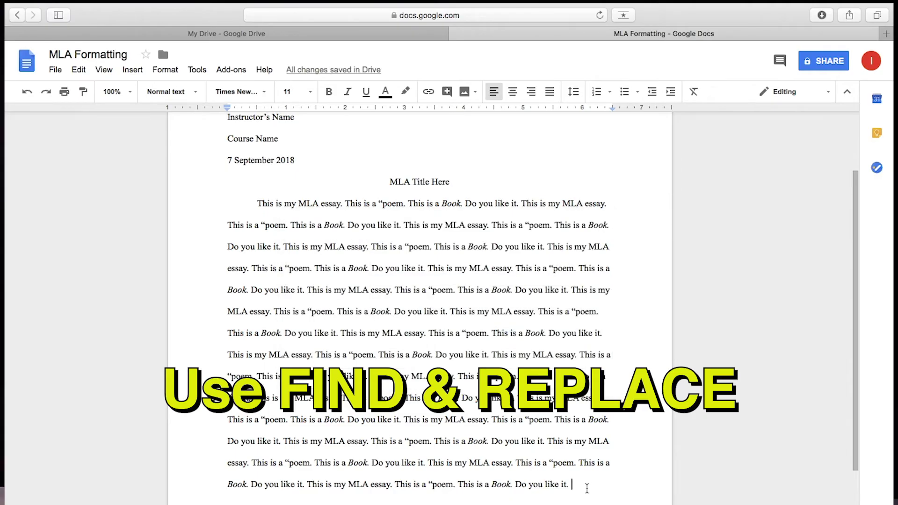
scroll(587, 486, "down", 10)
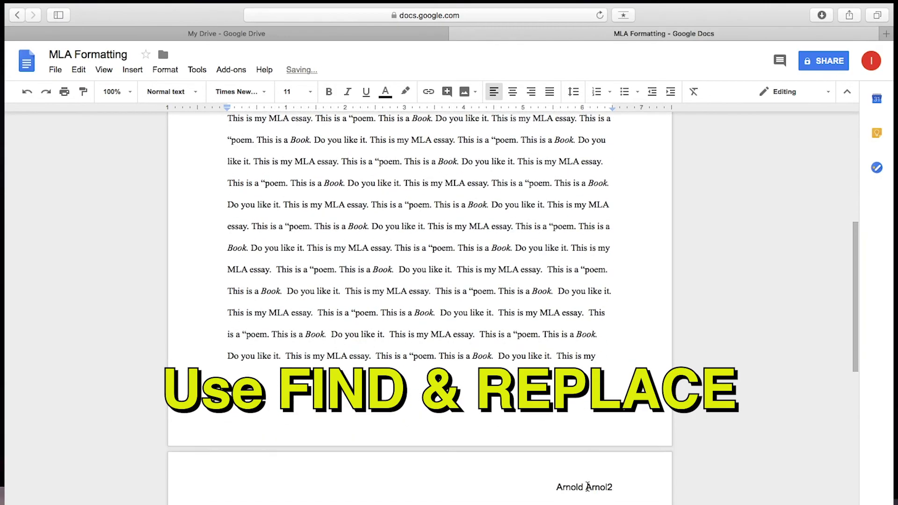
Insert a page break after the essay and add a centred 'Works Cited' heading.
scroll(587, 486, "down", 5)
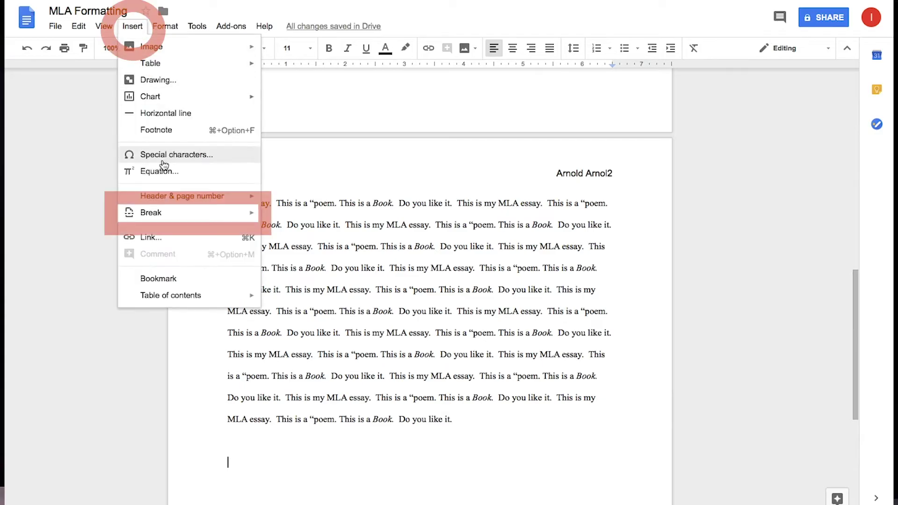
mouse_move(173, 216)
left_click(297, 220)
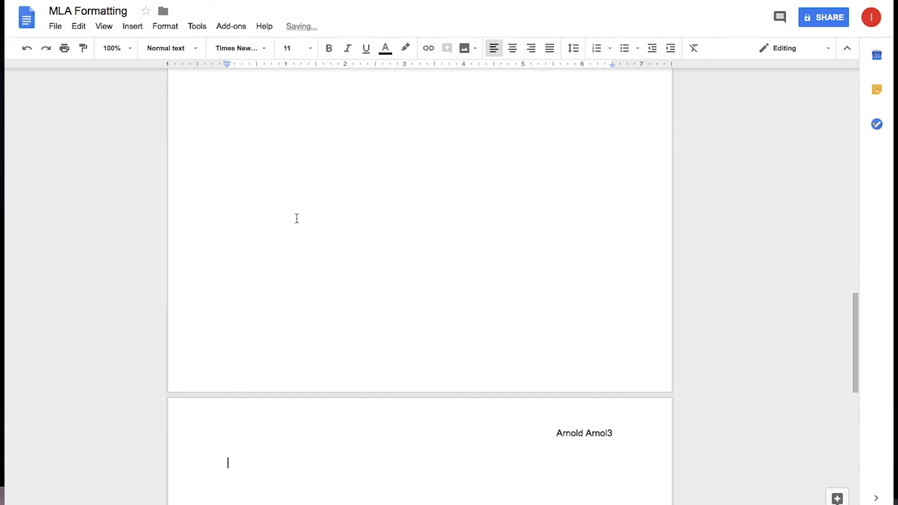
type("Works Cited")
key("shift+Home")
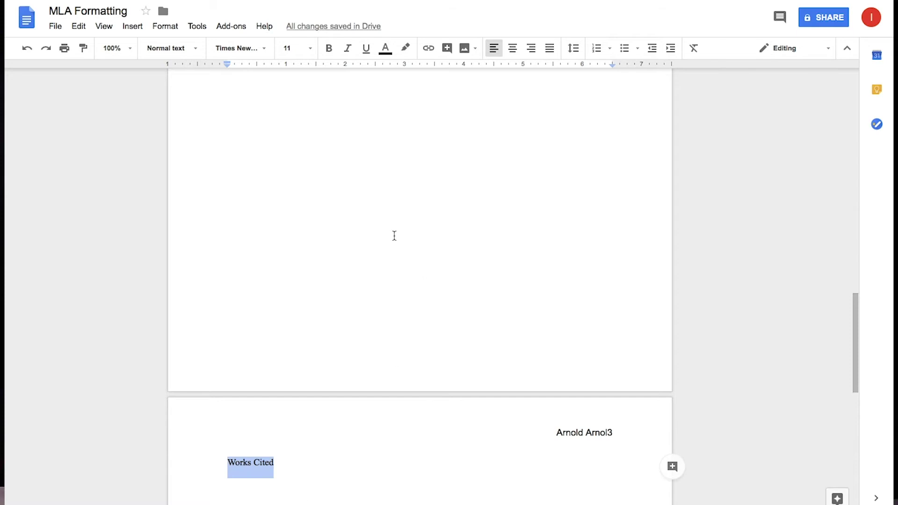
left_click(512, 47)
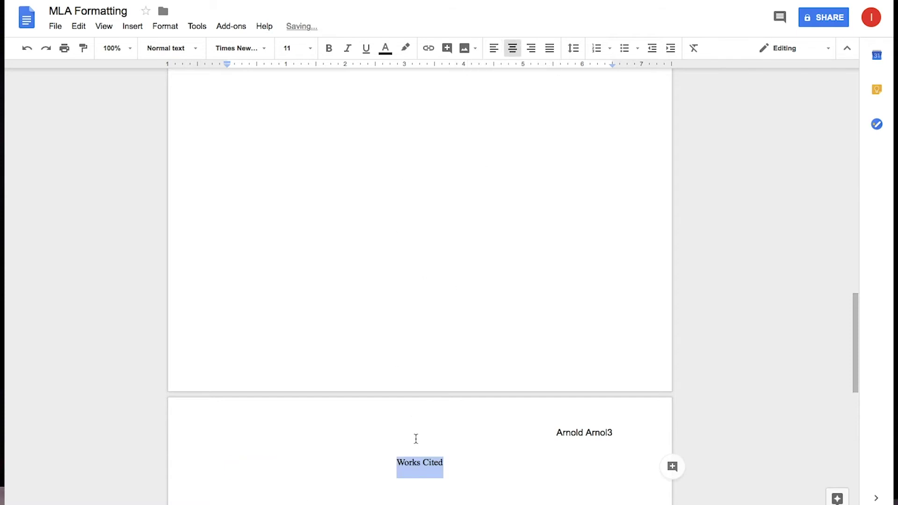
left_click(454, 467)
Add a left-aligned template citation: 'Last Name, First Name. Title of source. Container, …'.
key("Return")
key("ctrl+shift+l")
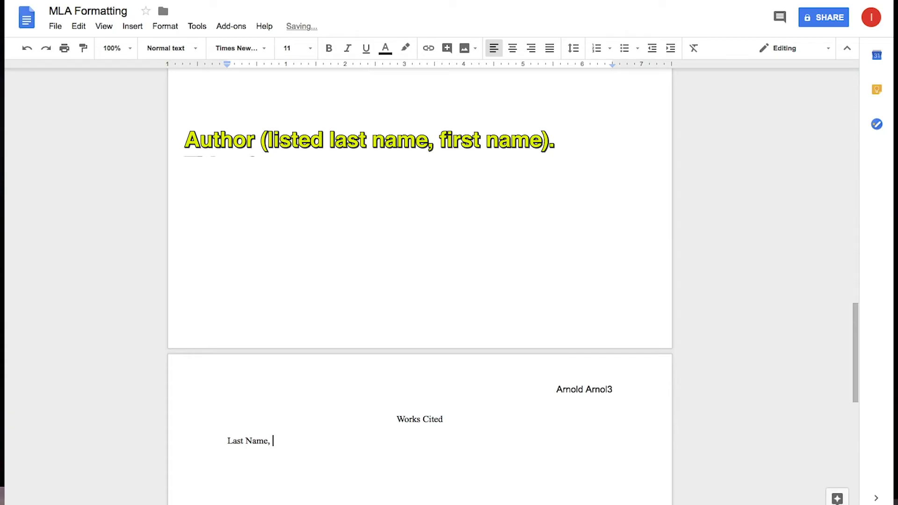
type("ast Name, First Name. Title of sourc")
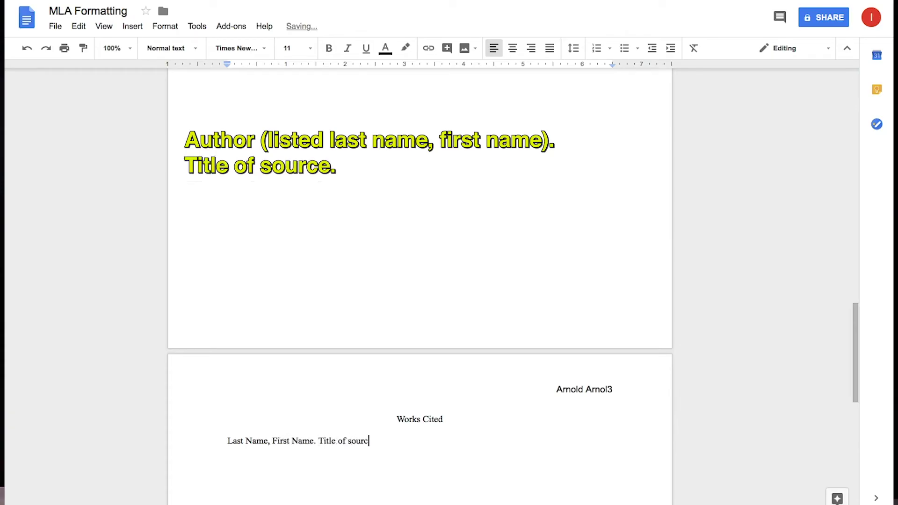
type("e. Conta")
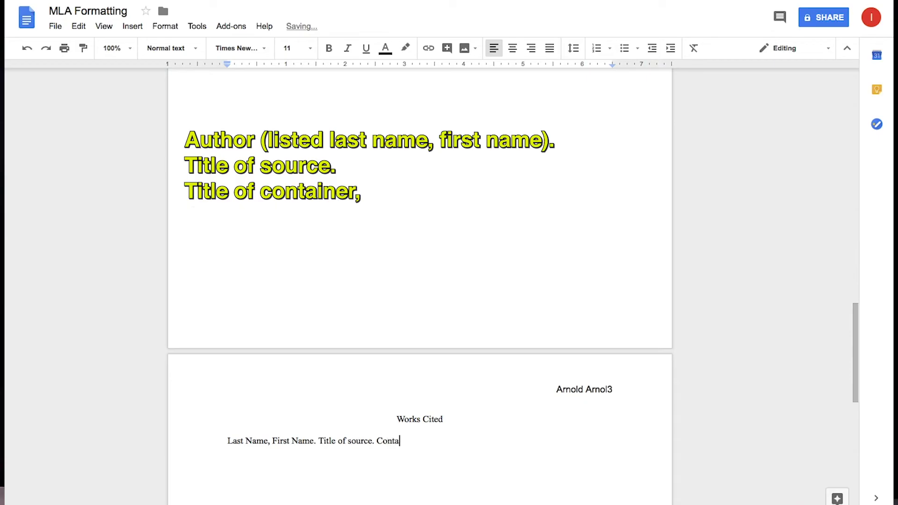
type("iner, other c")
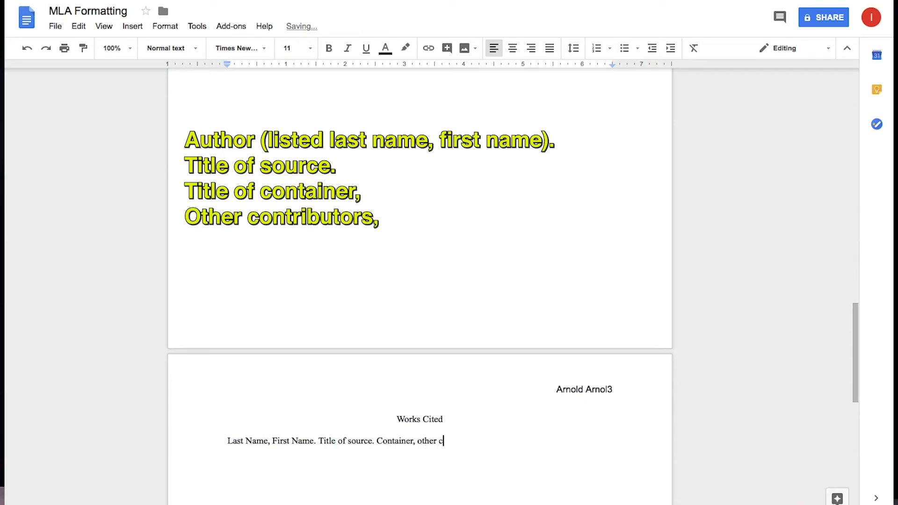
type("ontrib, veris")
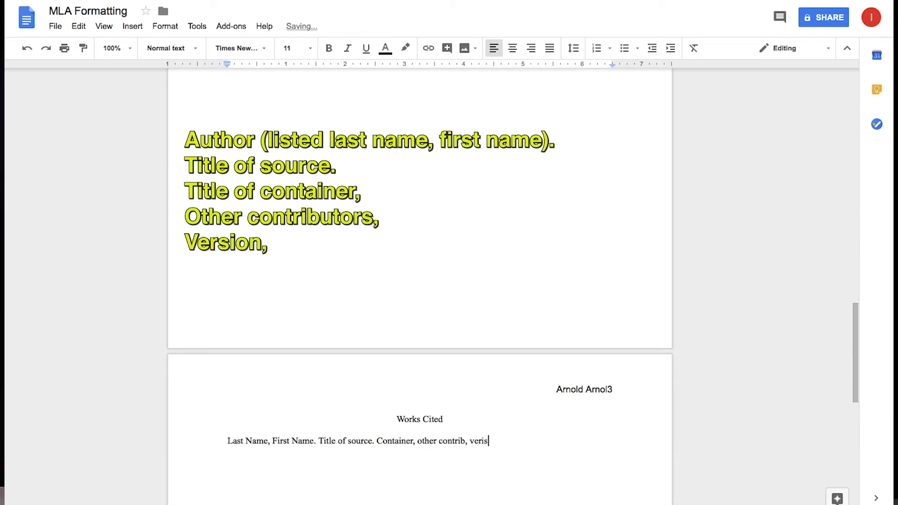
key("BackSpace")
key("BackSpace")
type("sion, number, ")
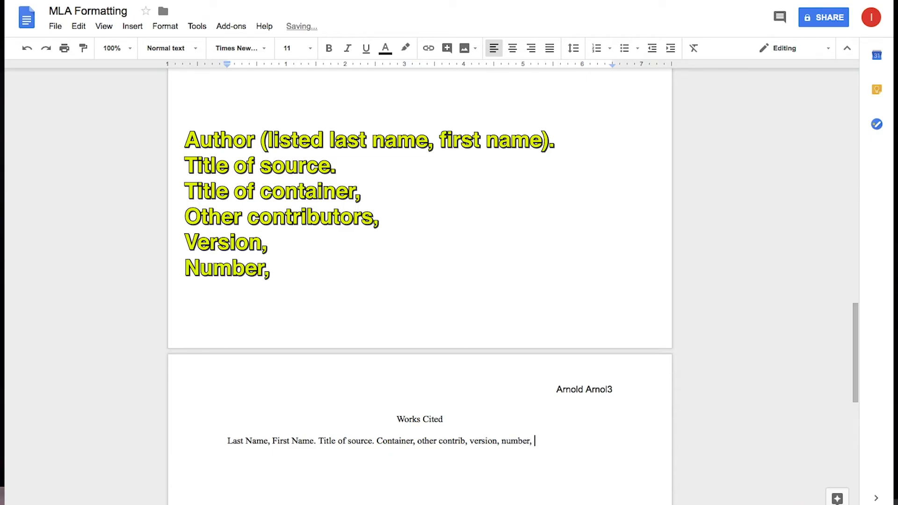
type("publisher, pud")
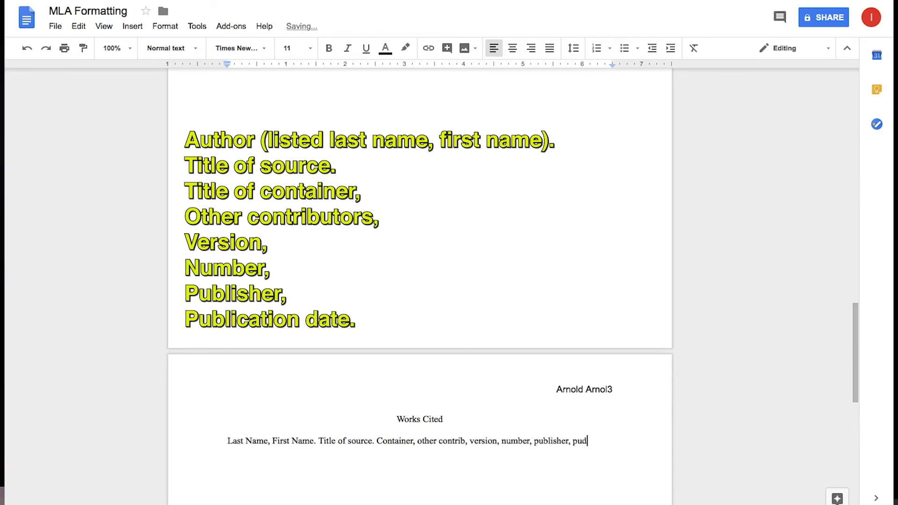
key("BackSpace")
type("b date, location.")
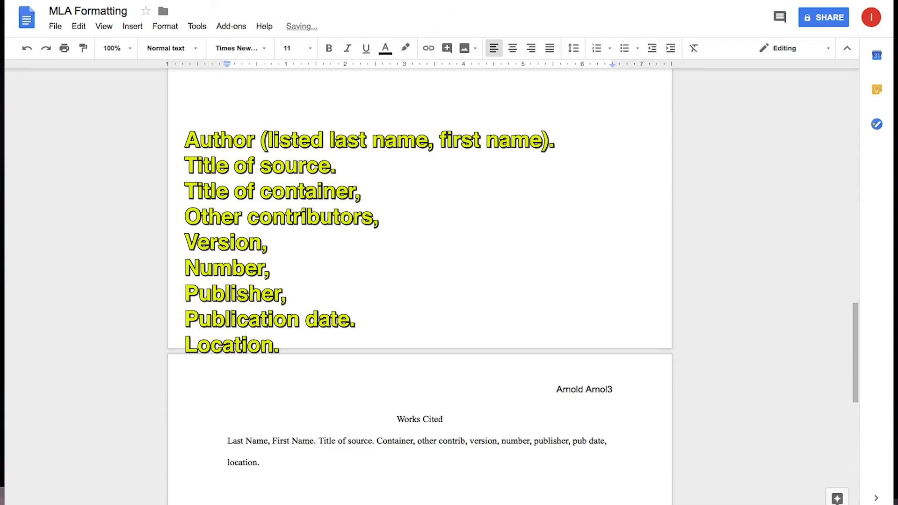
key("shift+Up")
Prefix the third citation entry with a capital 'C', correcting a lowercase c.
key("shift+Left")
key("shift+Left")
key("shift+Left")
key("shift+Left")
key("shift+Left")
key("shift+Left")
key("shift+Left")
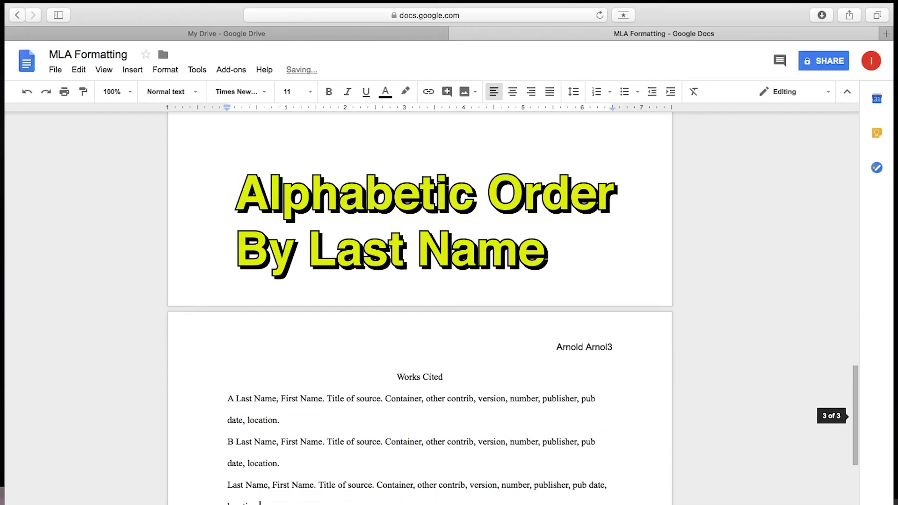
key("Up")
key("Up")
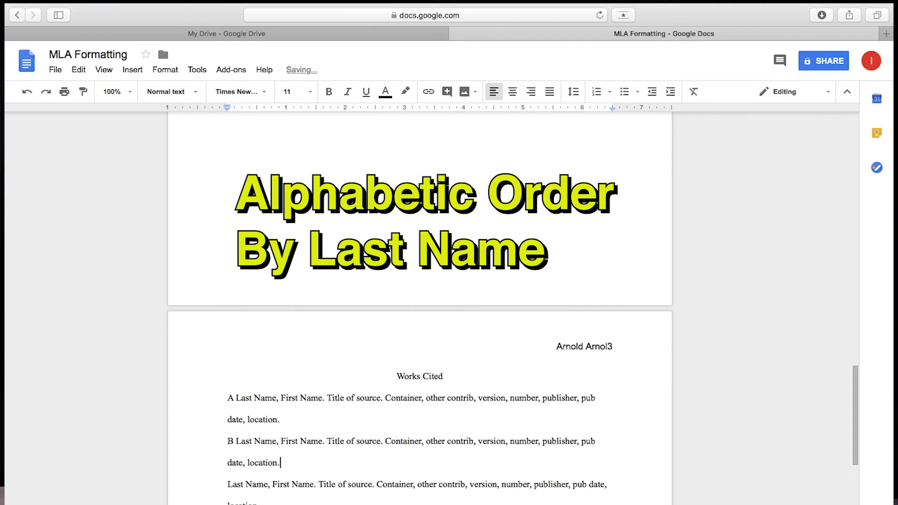
left_click(228, 484)
type("c")
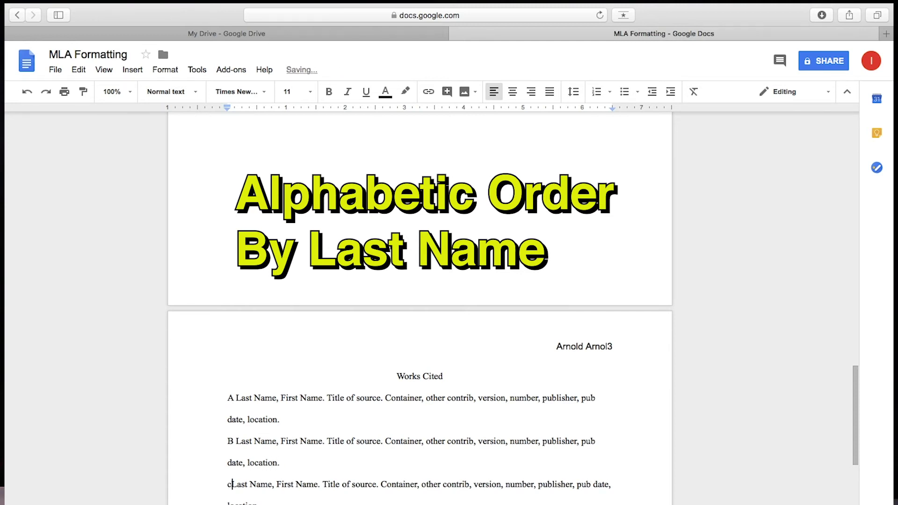
key("BackSpace")
type("C")
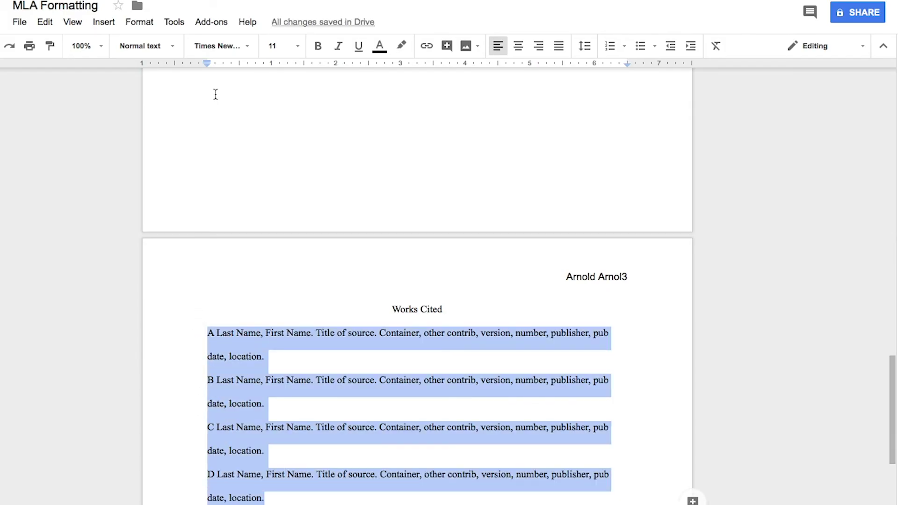
Move the left indent to 0.5 inch and the first-line indent back to 0 for the four entries.
left_click_drag(207, 64, 240, 74)
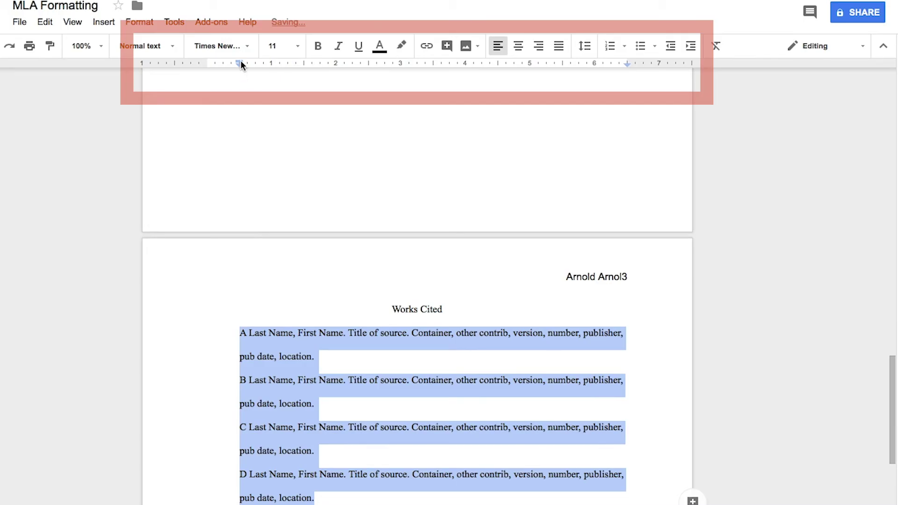
left_click_drag(240, 62, 207, 63)
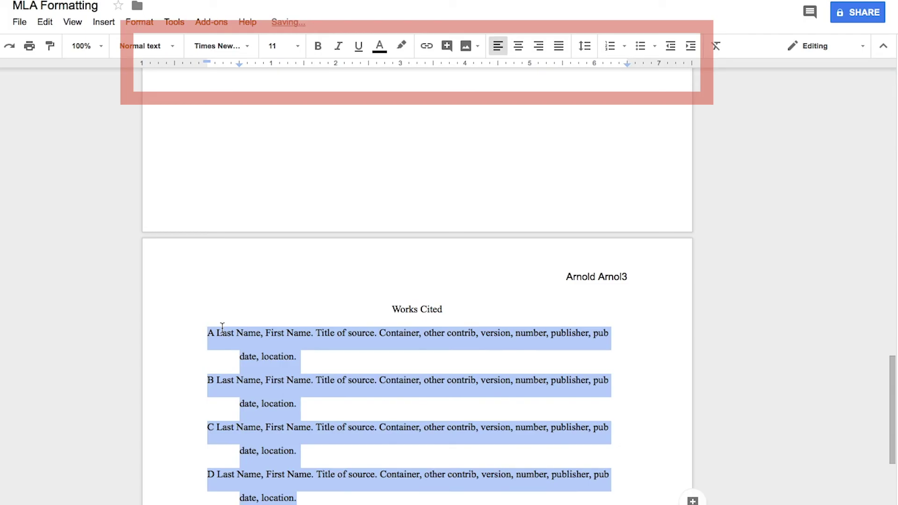
left_click(322, 360)
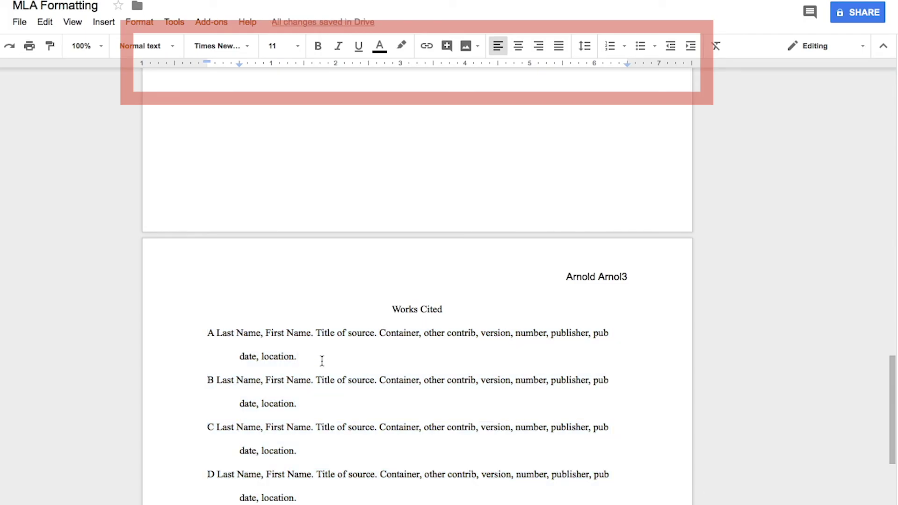